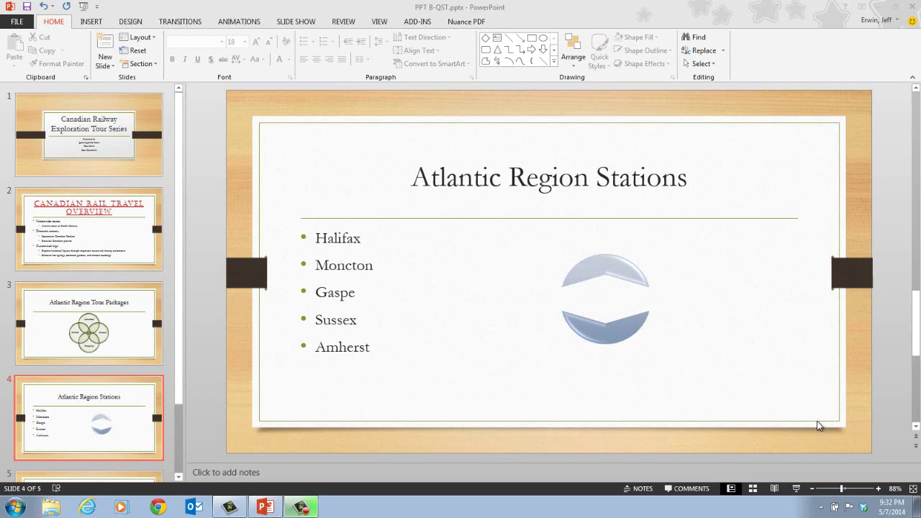
Show the rulers around slide 4 and select the circular graphic
right_click(786, 374)
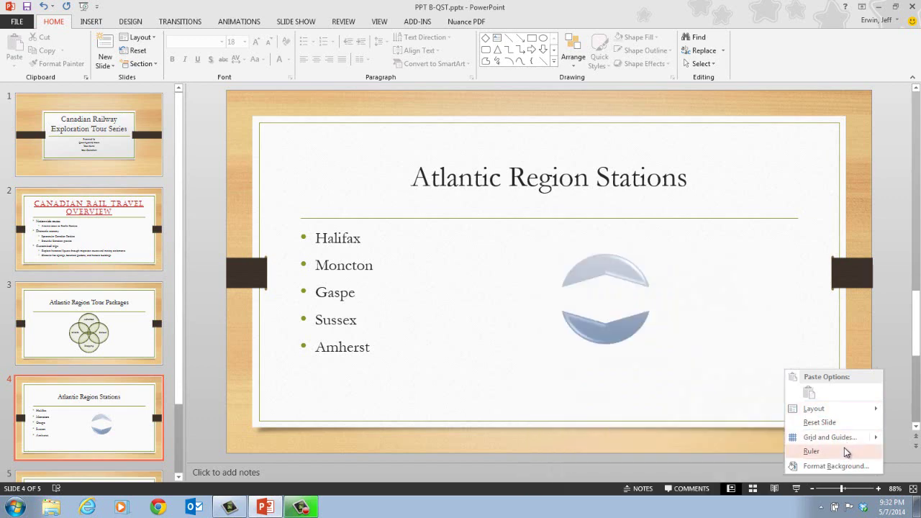
left_click(844, 448)
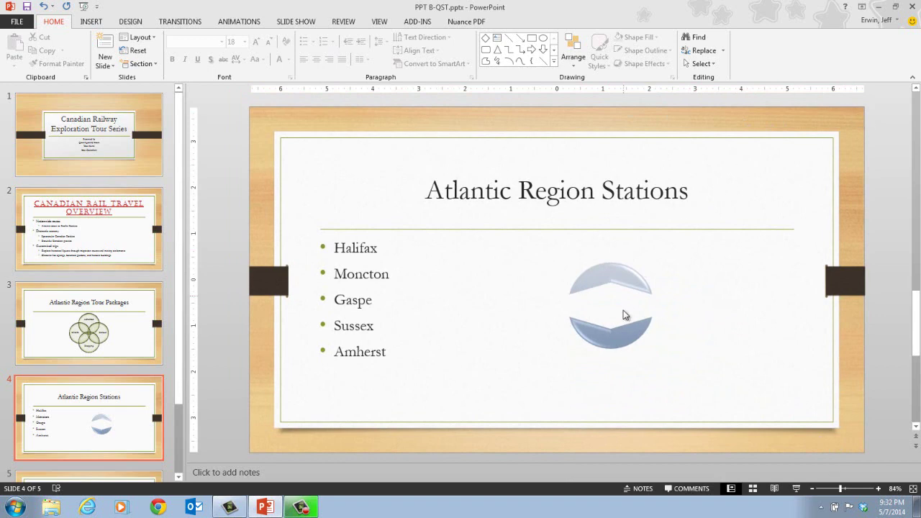
left_click(608, 348)
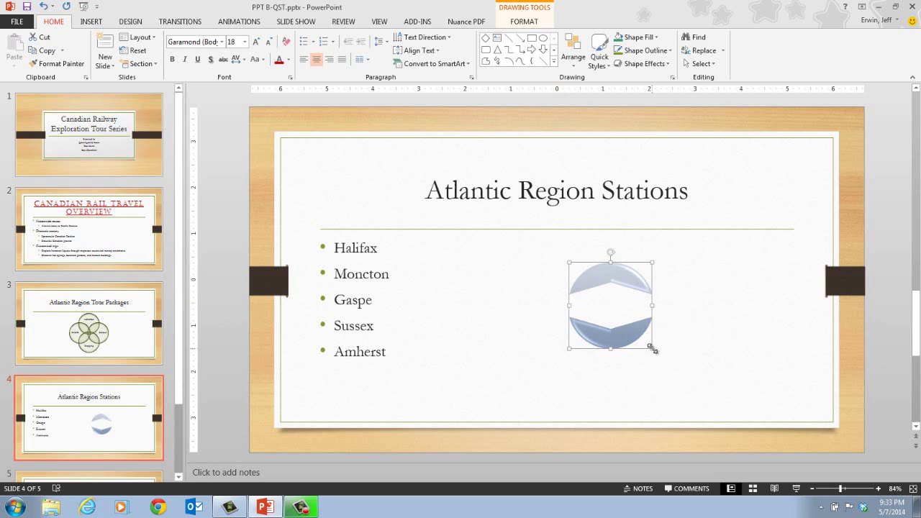
Shrink the circular graphic slightly from its bottom-right corner
left_click_drag(652, 348, 638, 333)
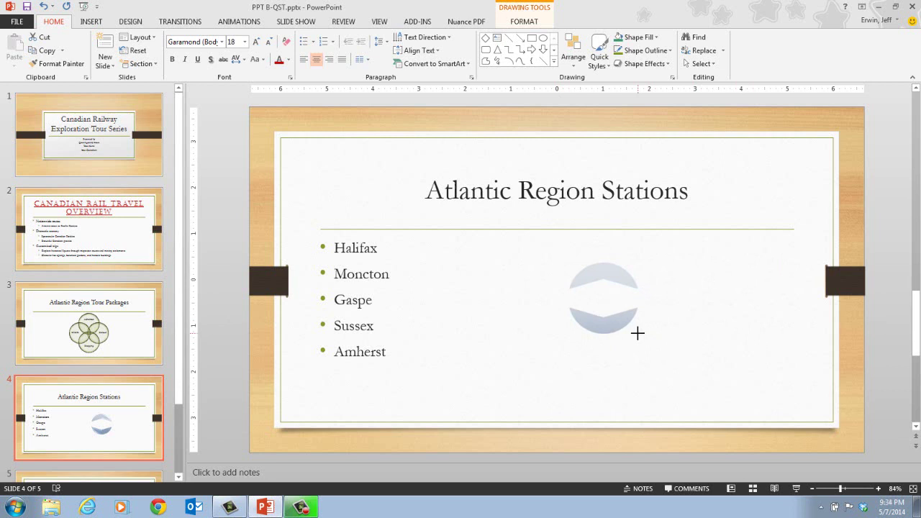
left_click_drag(637, 333, 638, 334)
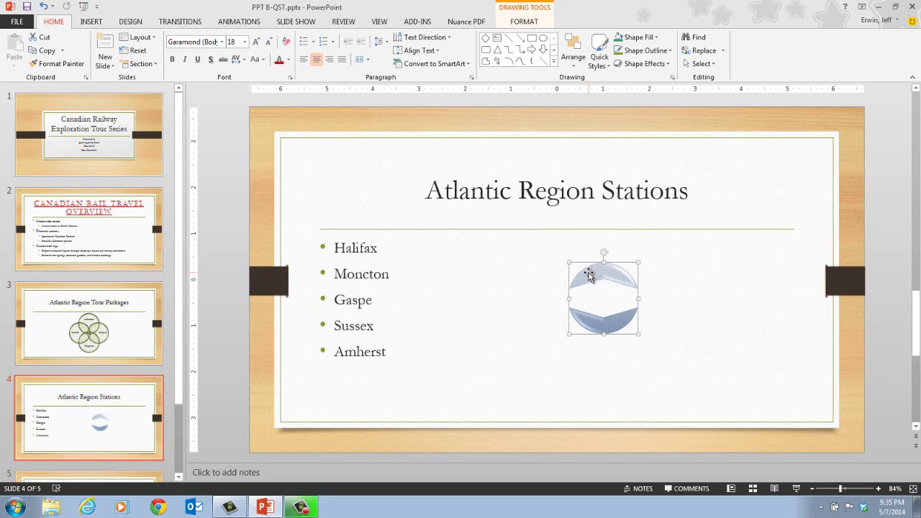
Position the reduced circle just right of the five station names, using the smart guides
left_click_drag(588, 273, 450, 296)
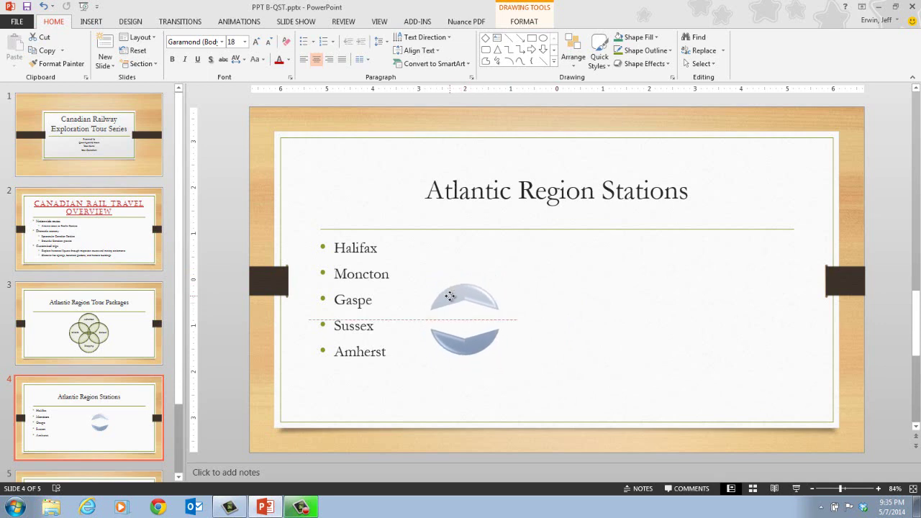
left_click_drag(449, 296, 481, 297)
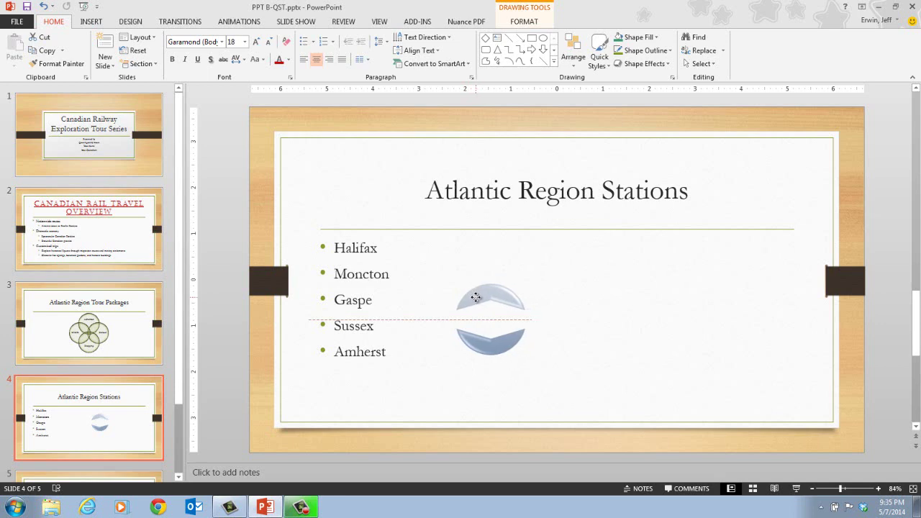
left_click_drag(467, 297, 496, 293)
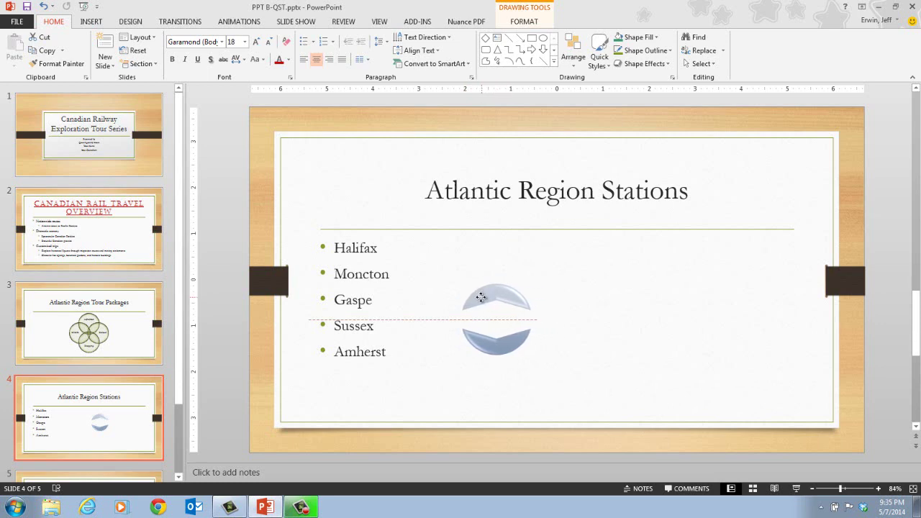
left_click_drag(479, 297, 469, 297)
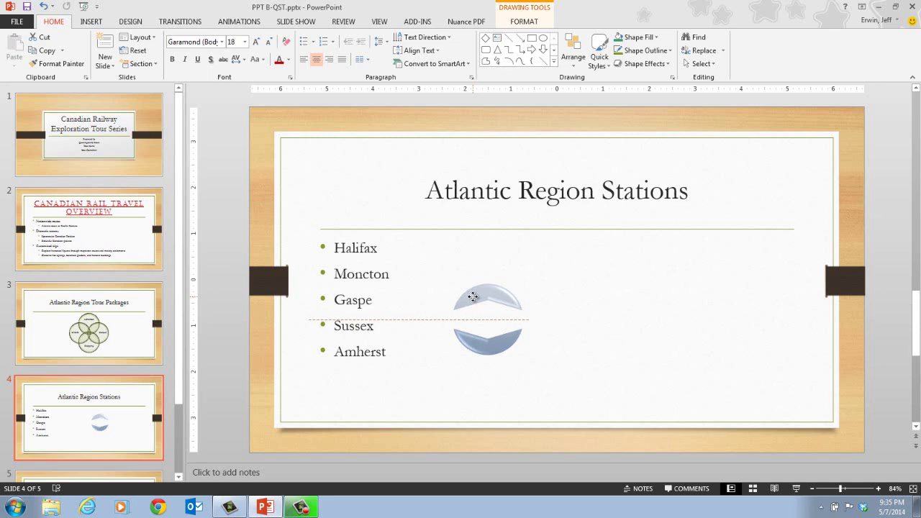
mouse_move(472, 297)
left_mouse_down()
mouse_move(527, 294)
mouse_move(419, 293)
mouse_move(485, 293)
mouse_move(461, 292)
left_mouse_up()
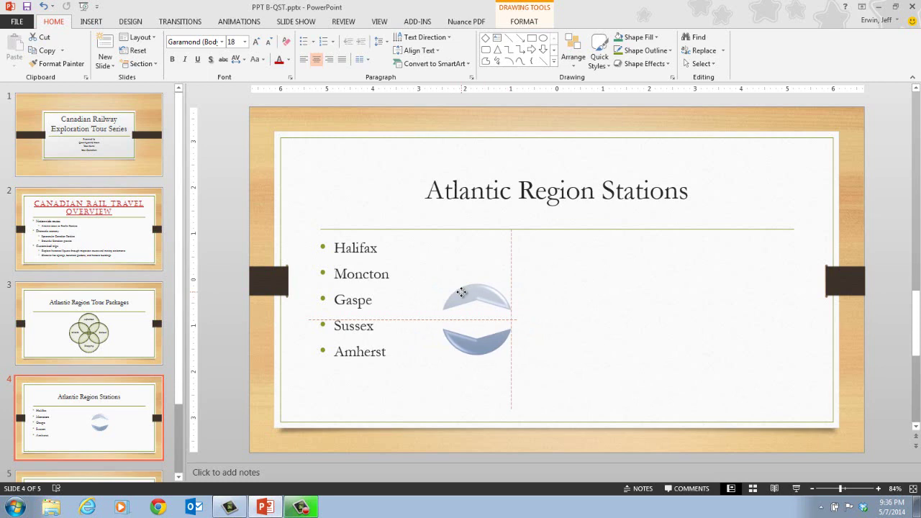
mouse_move(461, 292)
left_mouse_down()
mouse_move(510, 290)
mouse_move(461, 294)
left_mouse_up()
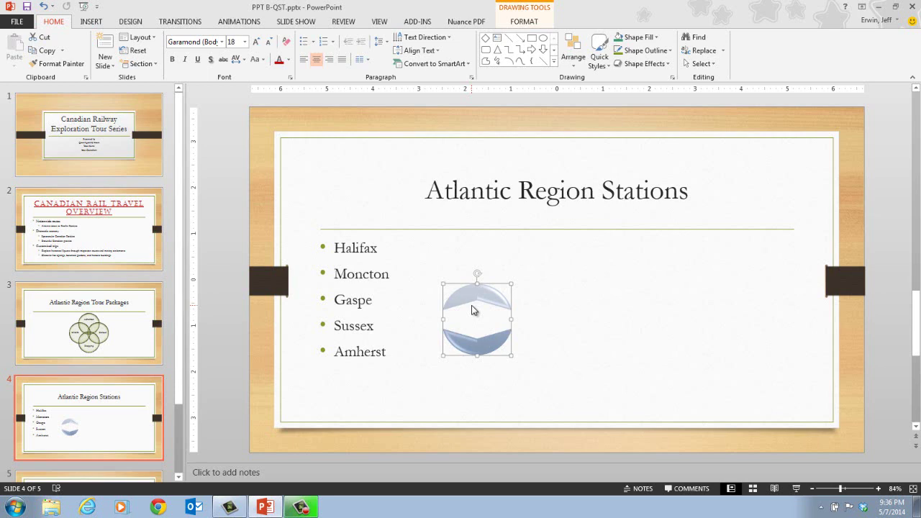
Show the dotted gridlines and shift the circle slightly right to line up with them
right_click(752, 354)
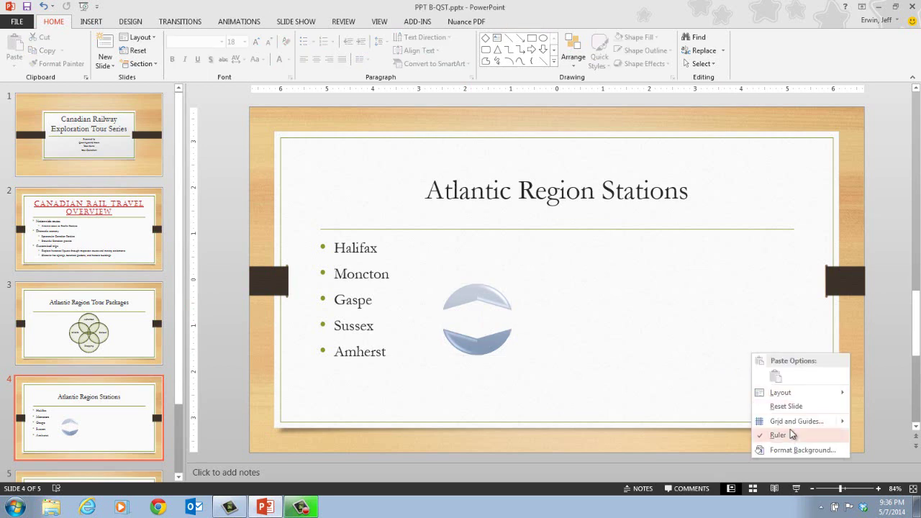
mouse_move(789, 426)
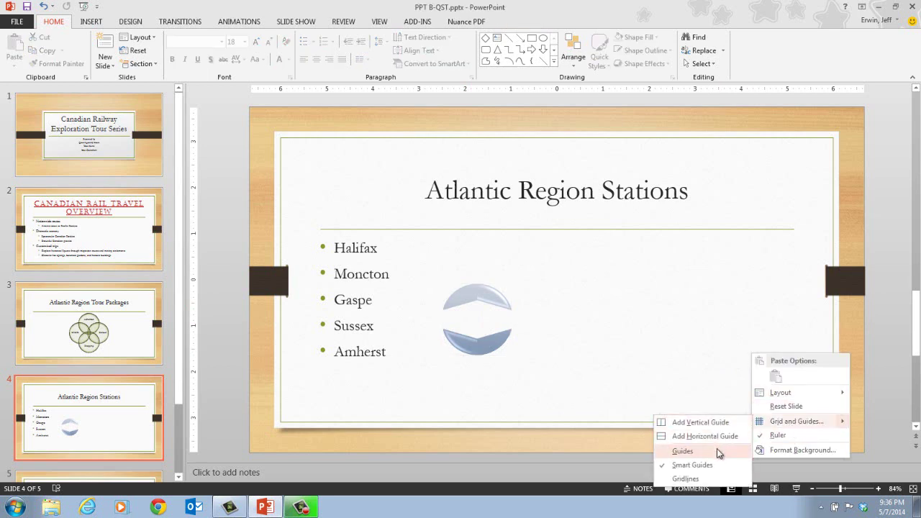
left_click(721, 479)
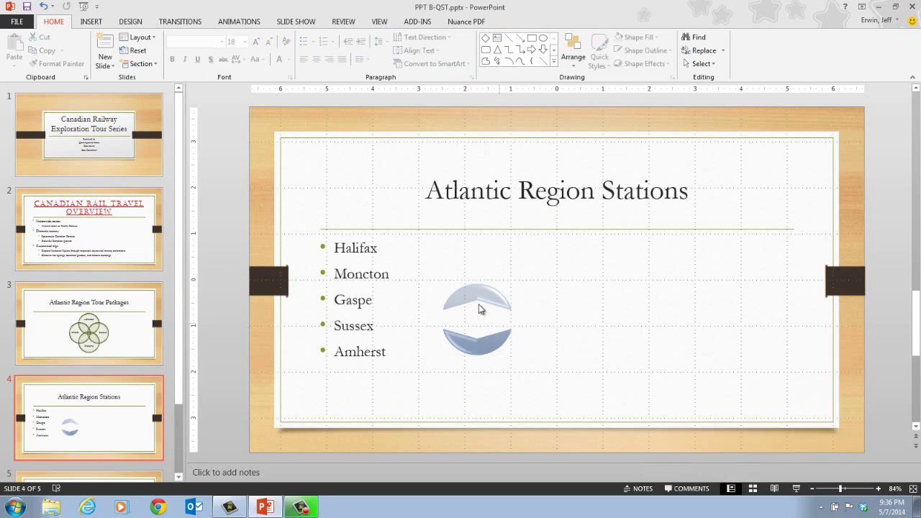
mouse_move(480, 302)
left_mouse_down()
mouse_move(498, 314)
mouse_move(498, 295)
left_mouse_up()
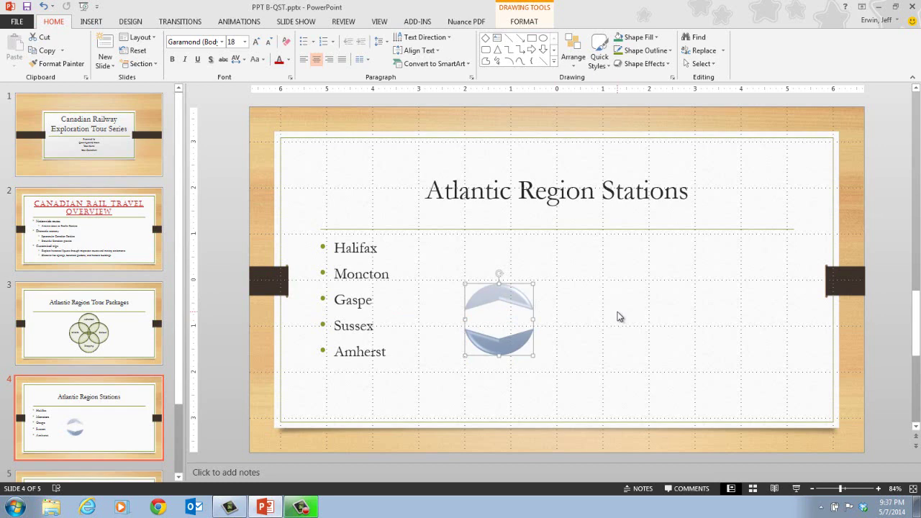
Hide the gridlines and Ctrl+drag a copy of the circle to the right, level with it
right_click(716, 301)
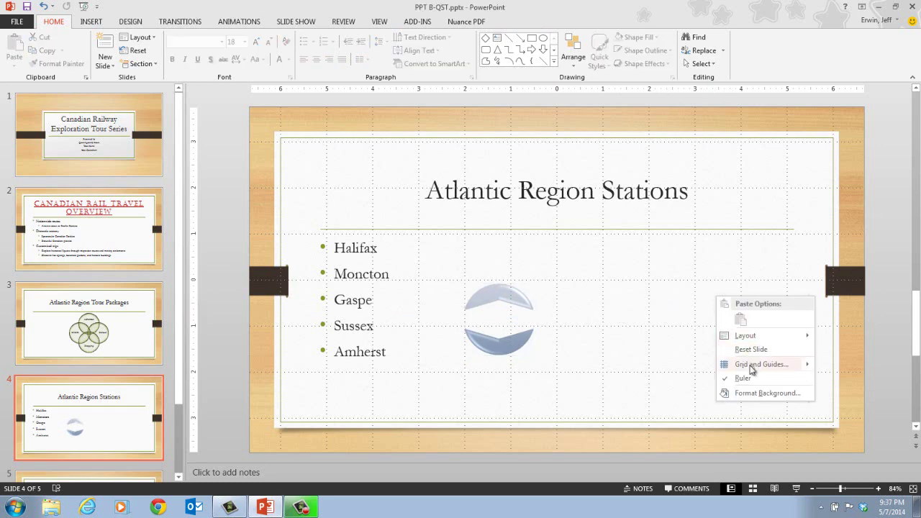
mouse_move(750, 369)
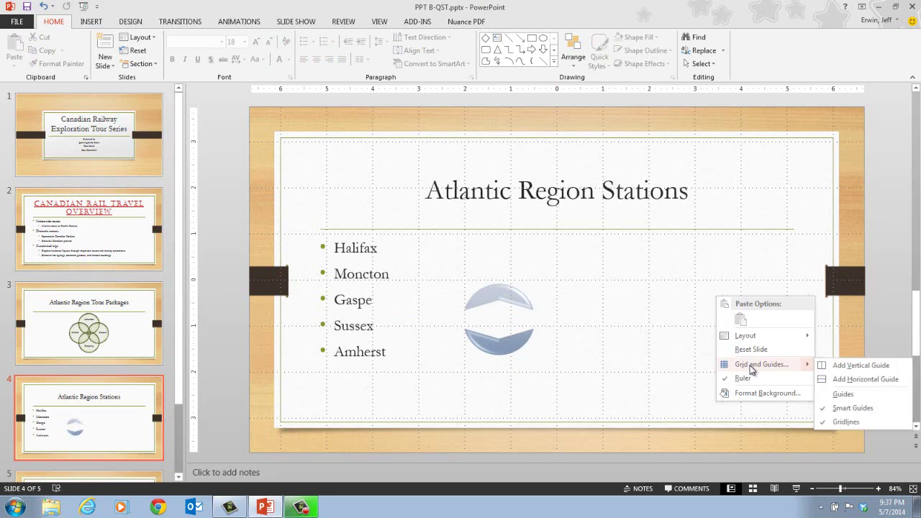
left_click(847, 421)
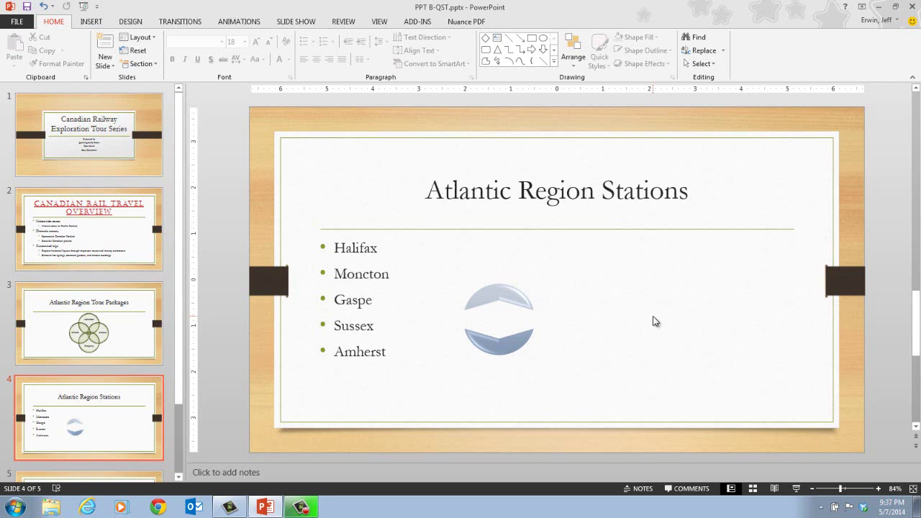
left_click(501, 353)
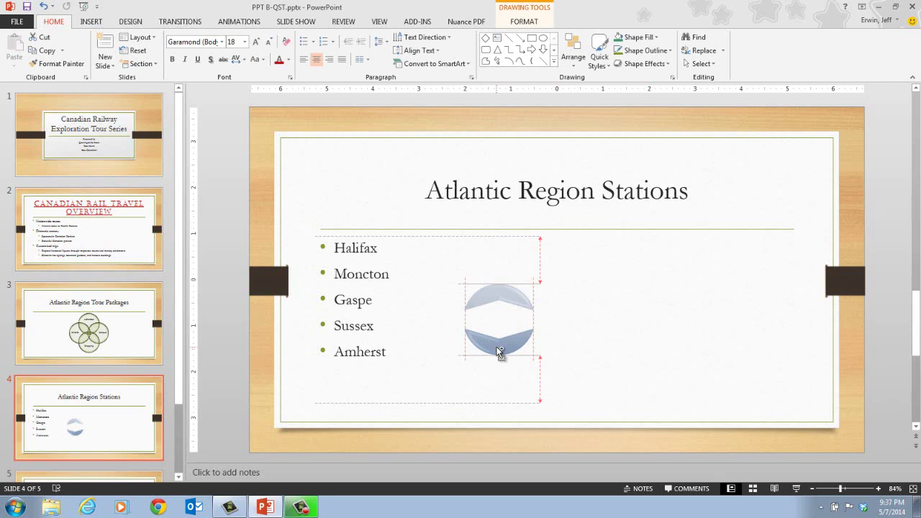
left_click_drag(498, 348, 665, 348)
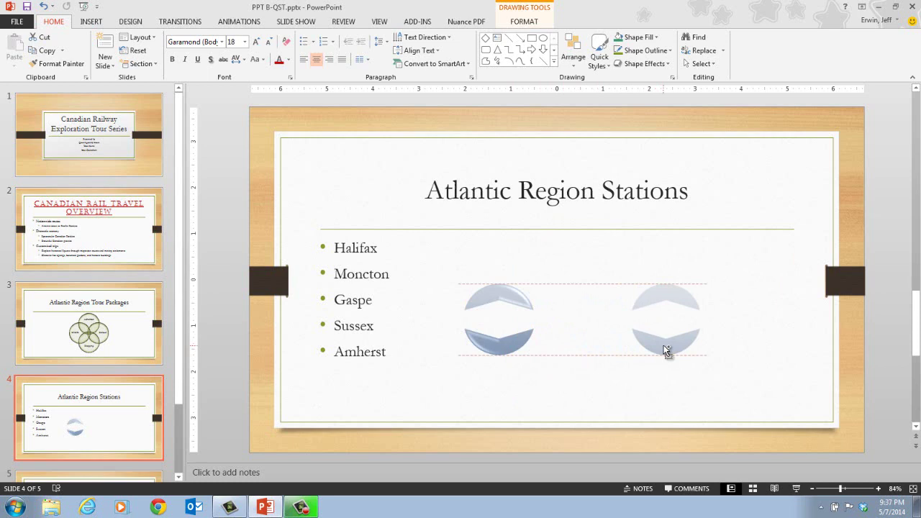
Drop the circle copy to the right of the original at the same height
left_click_drag(666, 350, 666, 351)
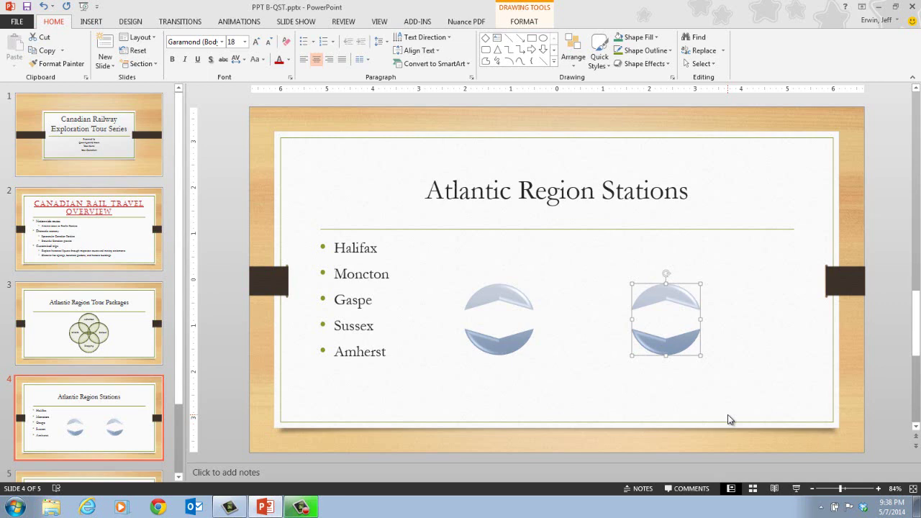
Duplicate the circle into a third copy and space all three evenly in a row
left_click(63, 51)
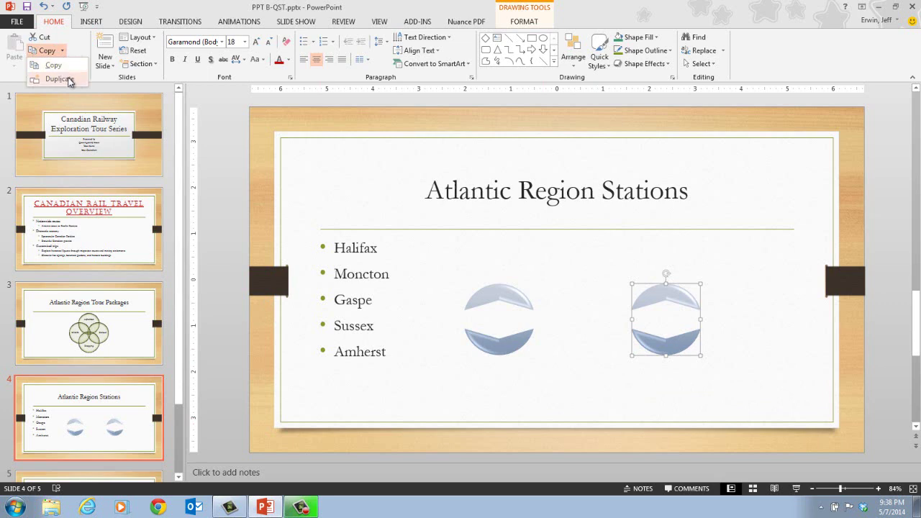
left_click(57, 79)
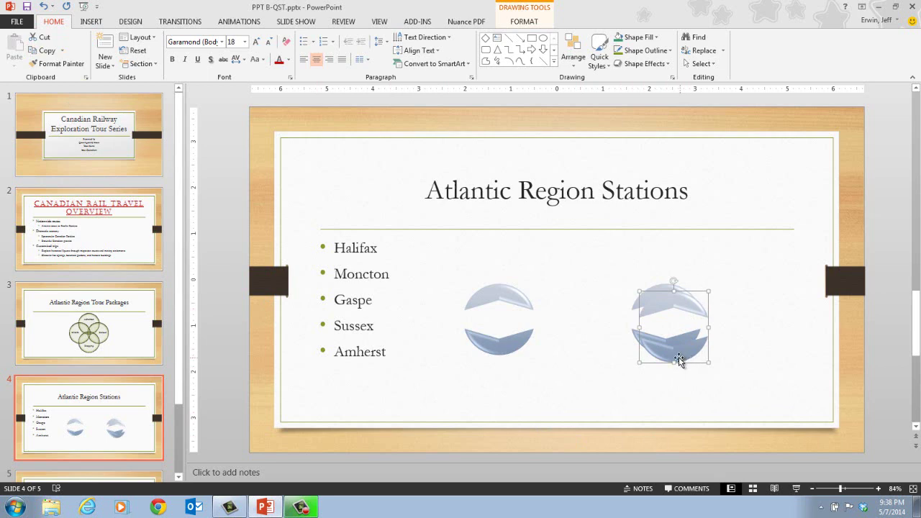
left_click_drag(668, 351, 739, 353)
left_click_drag(654, 347, 599, 343)
left_click_drag(749, 344, 727, 344)
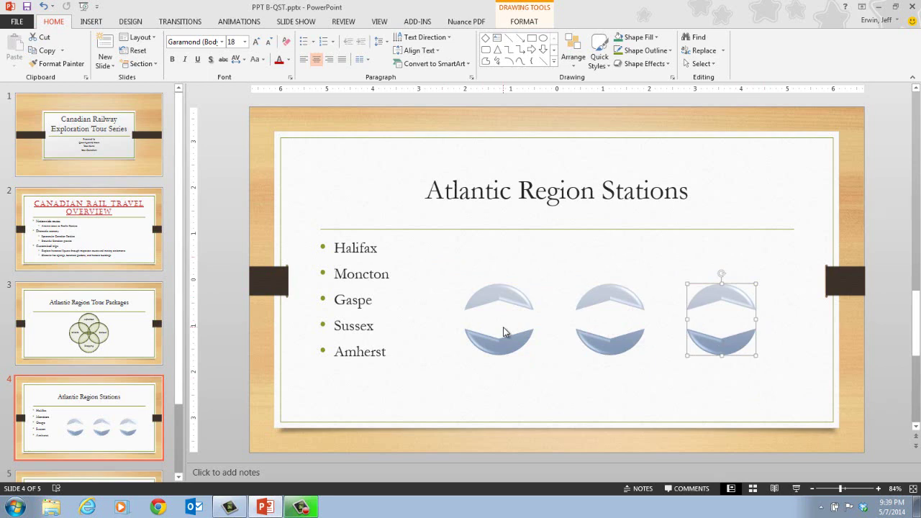
left_click(380, 22)
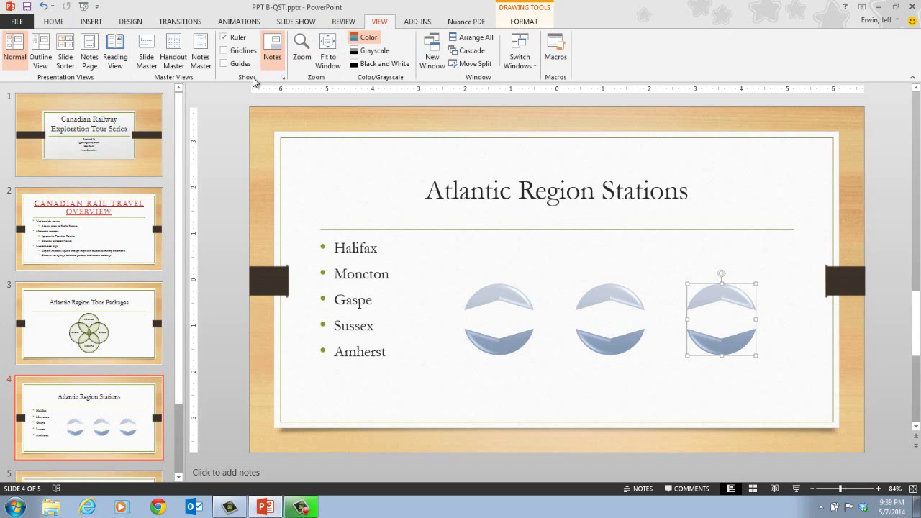
Turn off the Ruler option in the View tab's Show group, then go back to Home
left_click(234, 40)
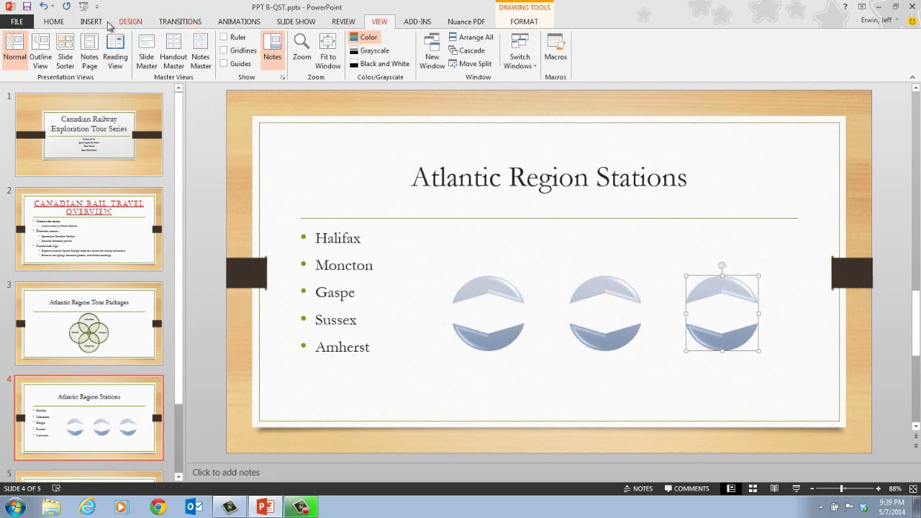
left_click(54, 22)
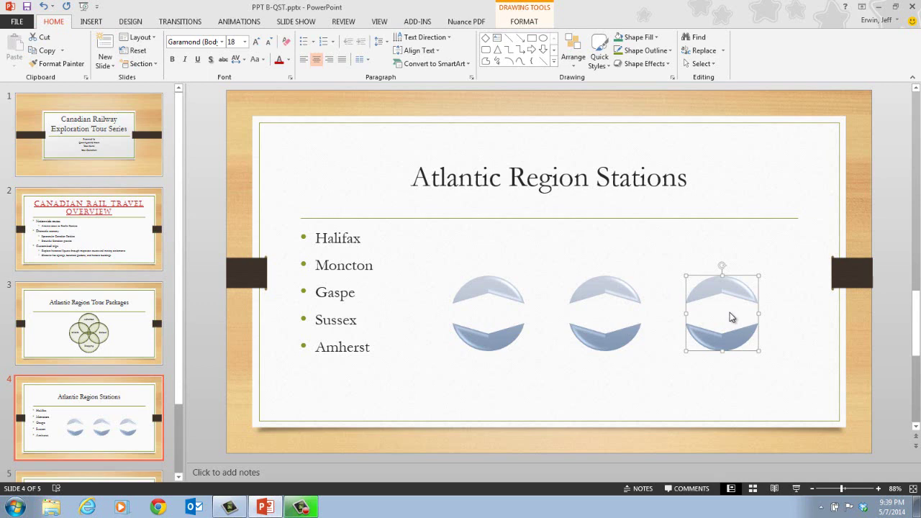
Type 'Excursions' into the right circle and nudge the circles left for equal spacing
type("Exc")
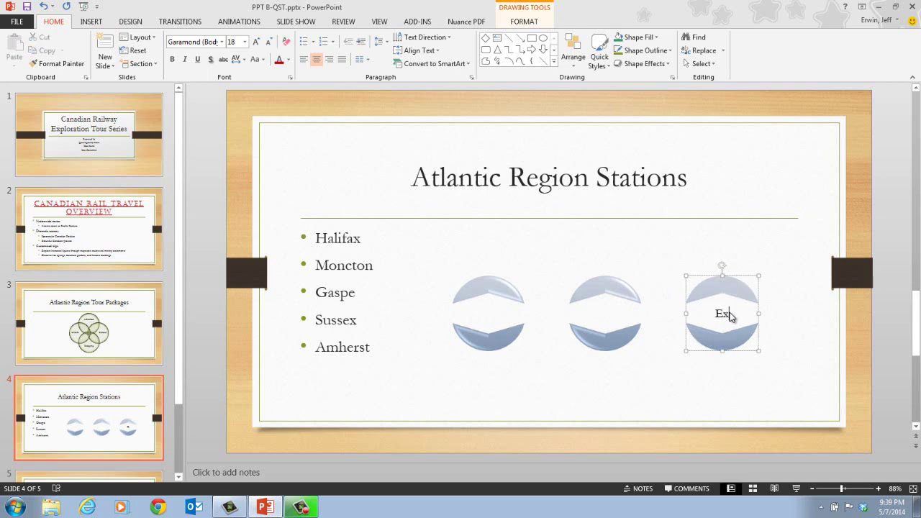
type("ursions")
mouse_move(602, 336)
left_mouse_down()
mouse_move(582, 341)
mouse_move(617, 335)
left_mouse_up()
left_click_drag(720, 345, 702, 343)
left_click_drag(617, 343, 601, 342)
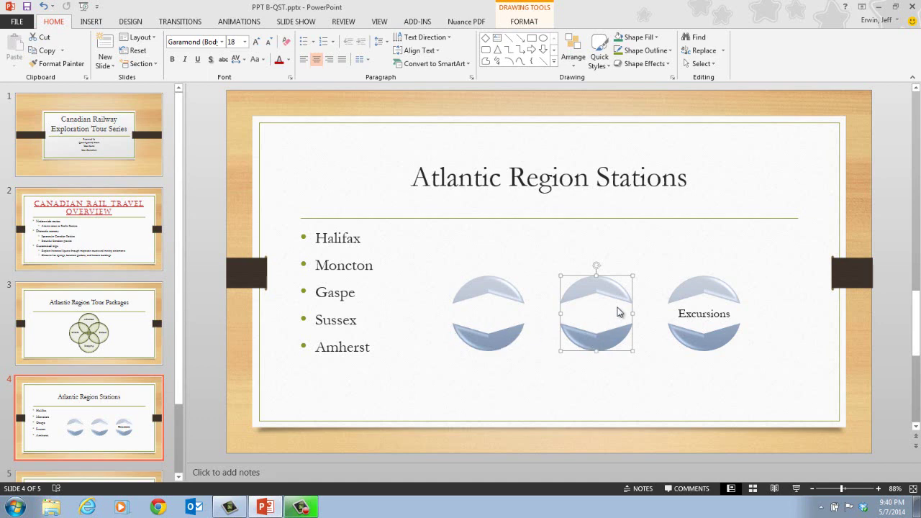
Label the middle circle 'Getaways'
left_click(602, 311)
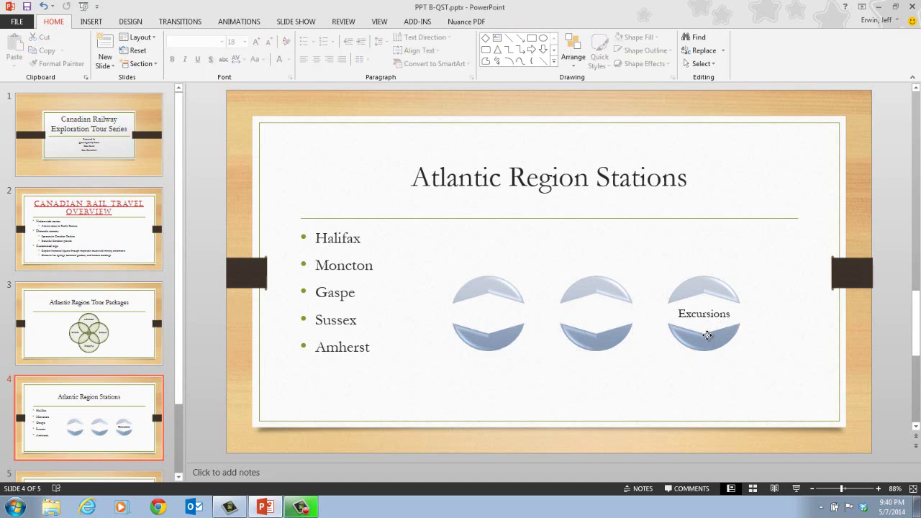
left_click(709, 335)
left_click(596, 338)
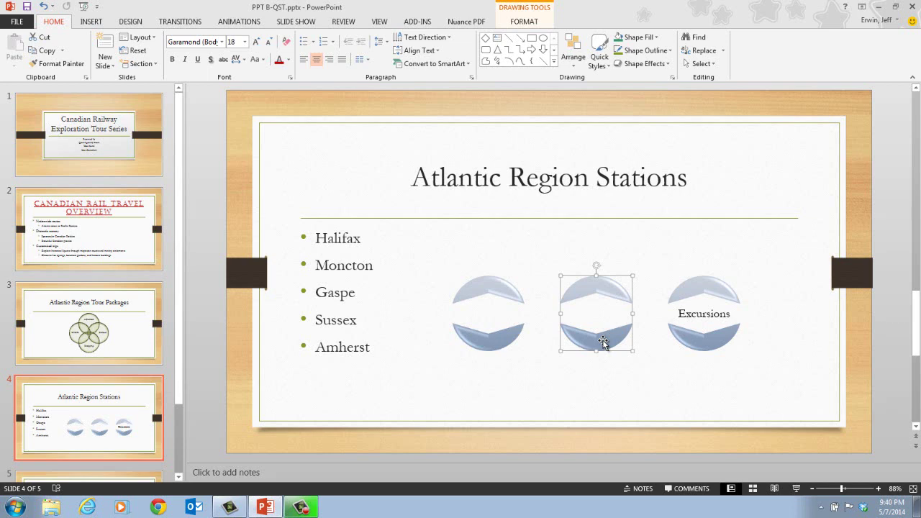
type("G")
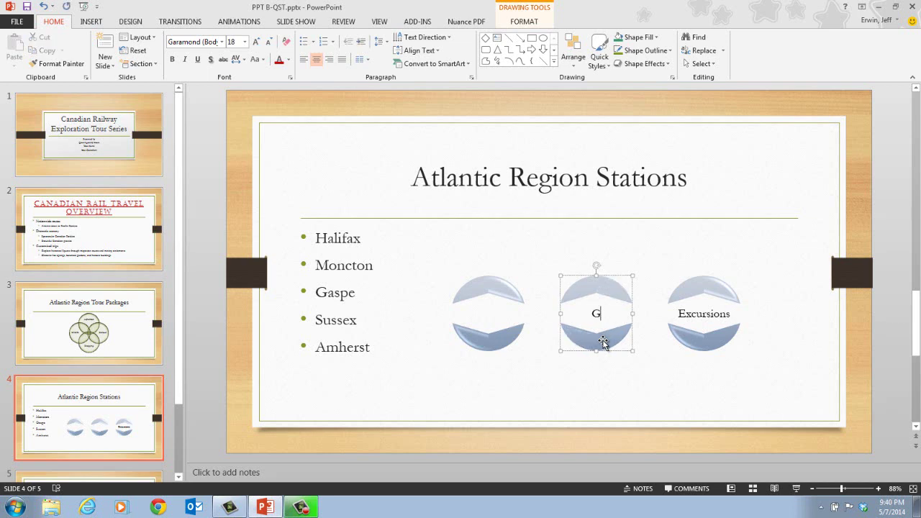
type("etaways")
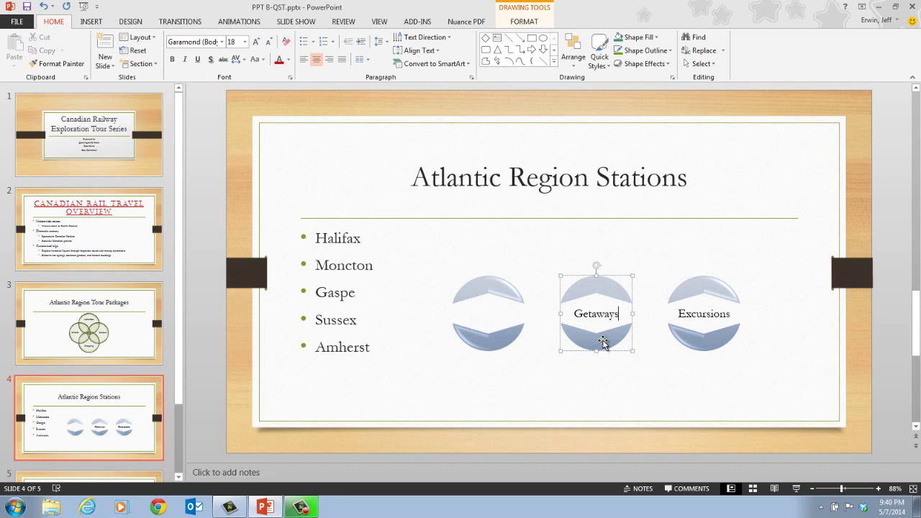
Label the left circle 'Holidays' and deselect everything on the slide
left_click(503, 341)
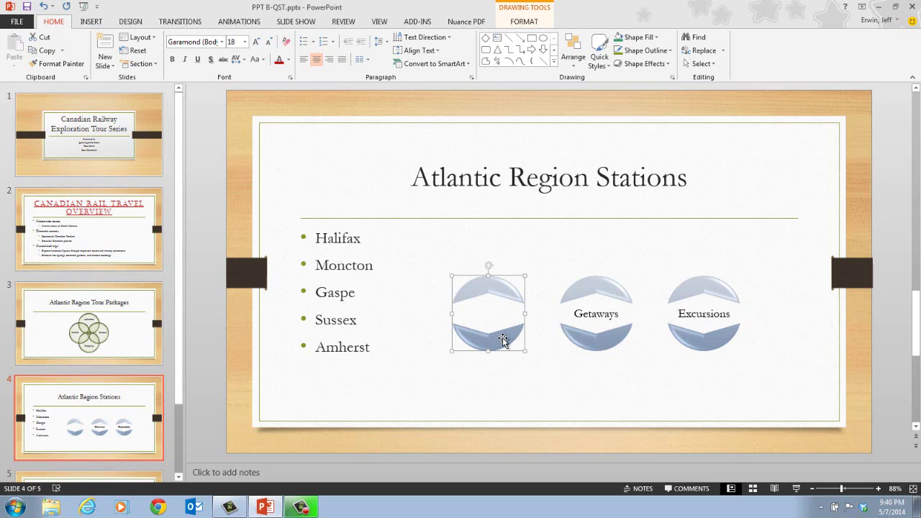
type("Holidays")
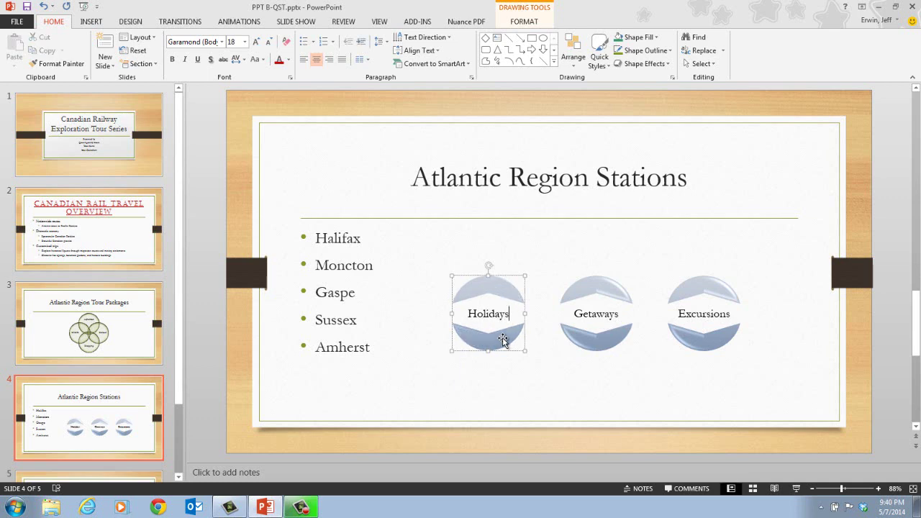
left_click(413, 399)
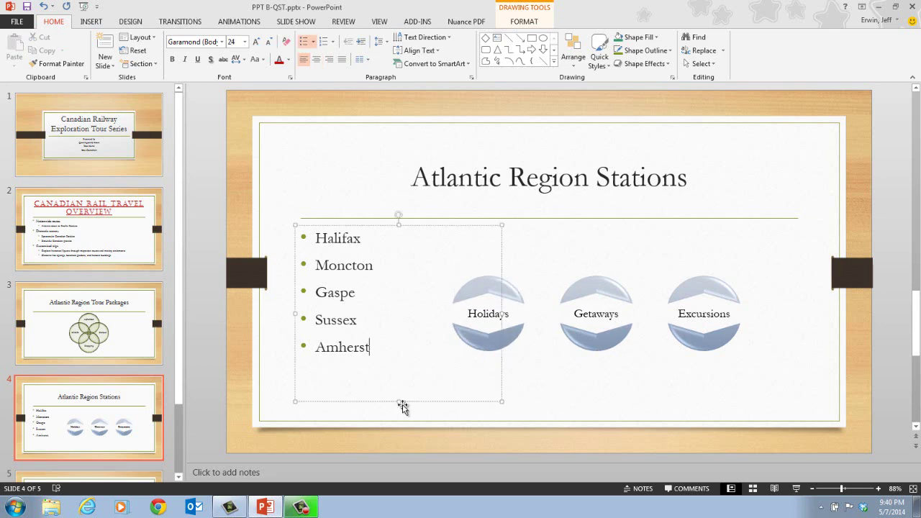
left_click(342, 440)
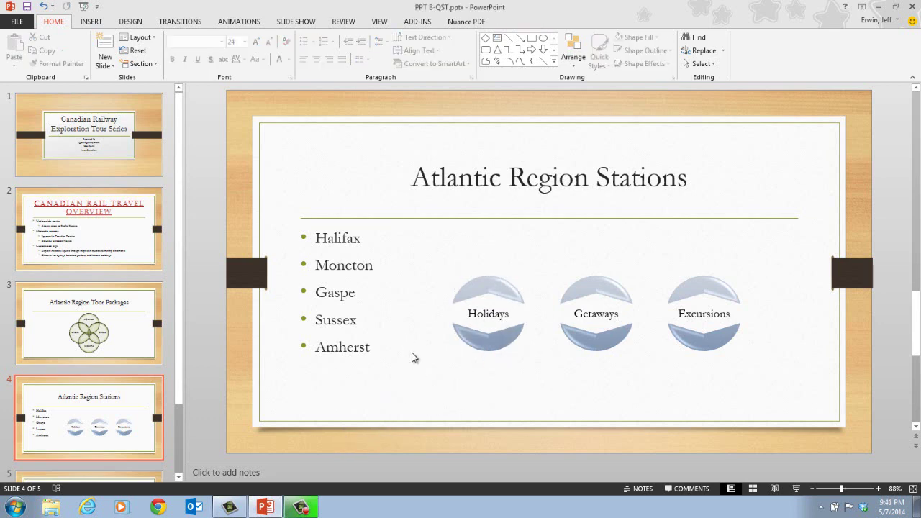
Save the presentation with the Holidays, Getaways and Excursions circles on slide 4
left_click(28, 8)
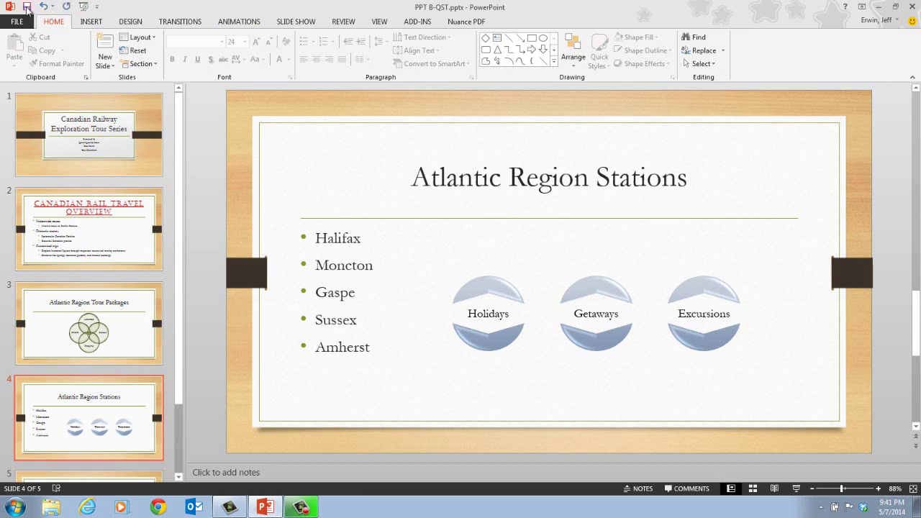